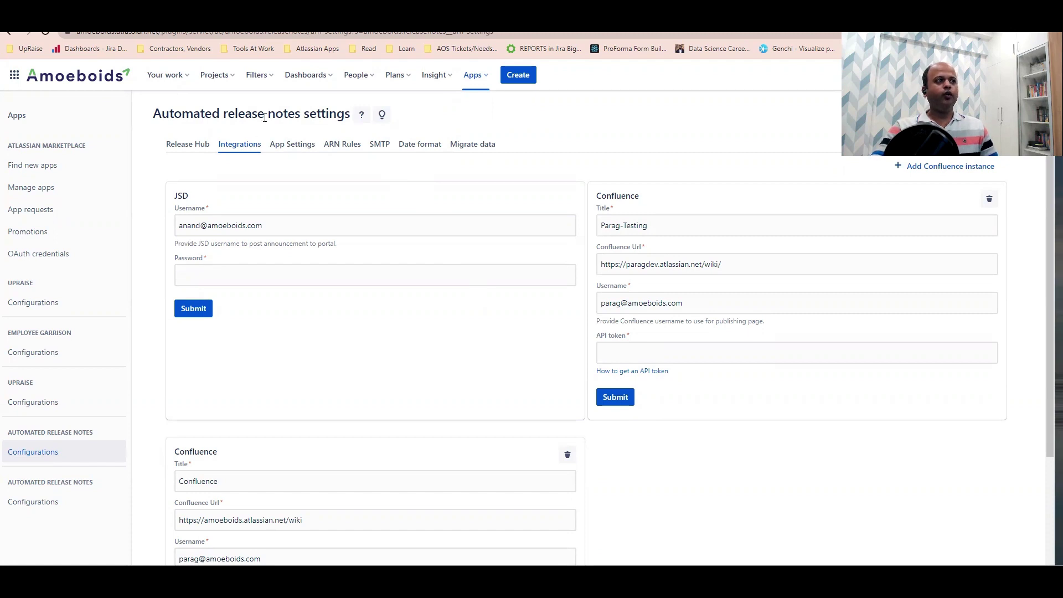
# Highlight the settings page title, then open and close the Jira settings panel
pyautogui.tripleClick(264, 114)
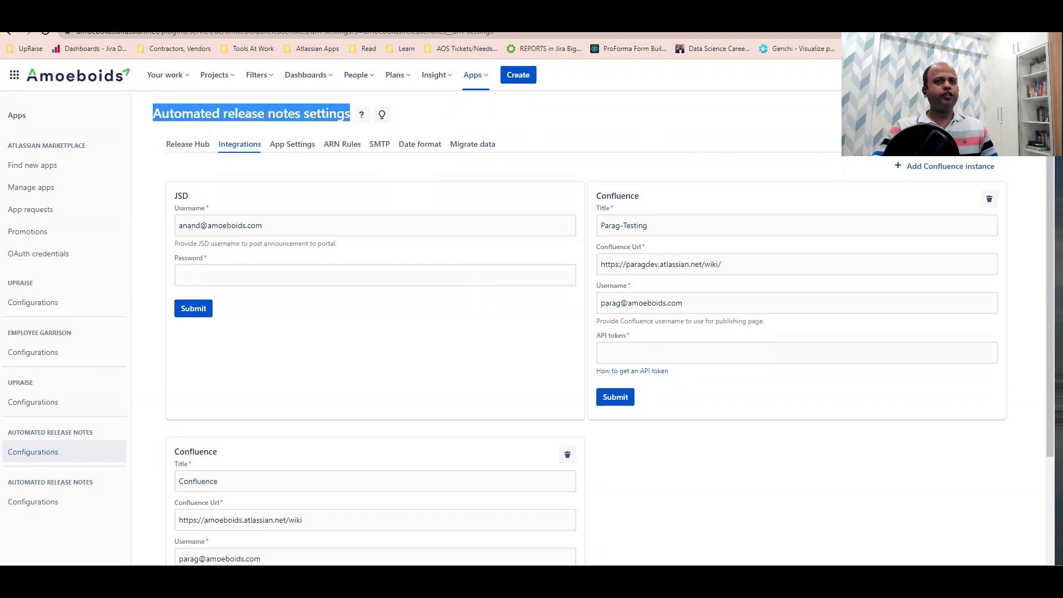
pyautogui.click(1020, 75)
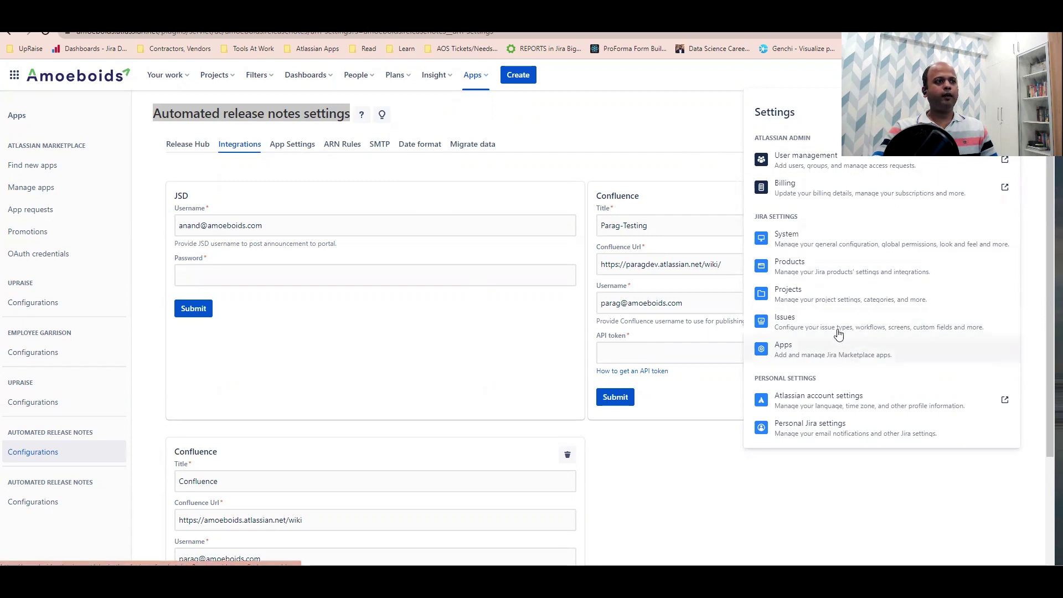
pyautogui.click(197, 374)
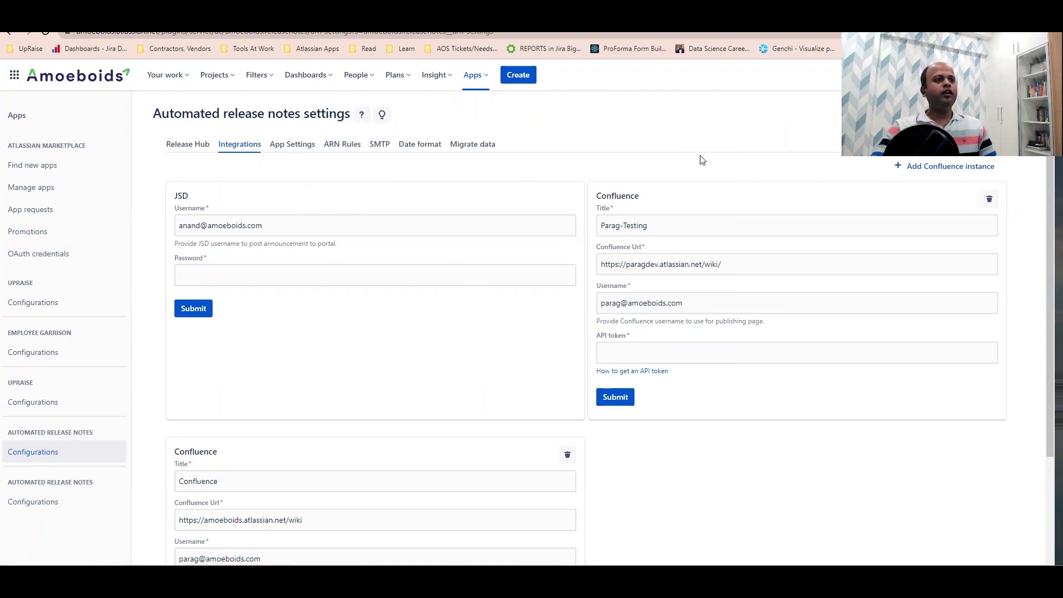
# Scroll the Integrations tab and briefly highlight the existing Confluence card heading
pyautogui.scroll(-1, 666, 314)
pyautogui.scroll(1, 669, 312)
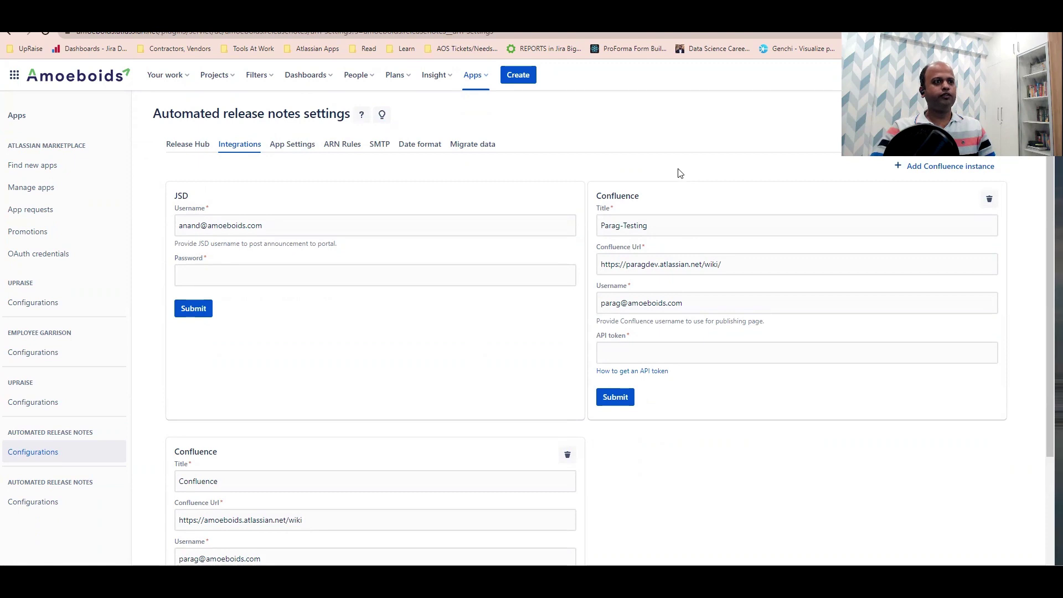
pyautogui.doubleClick(622, 194)
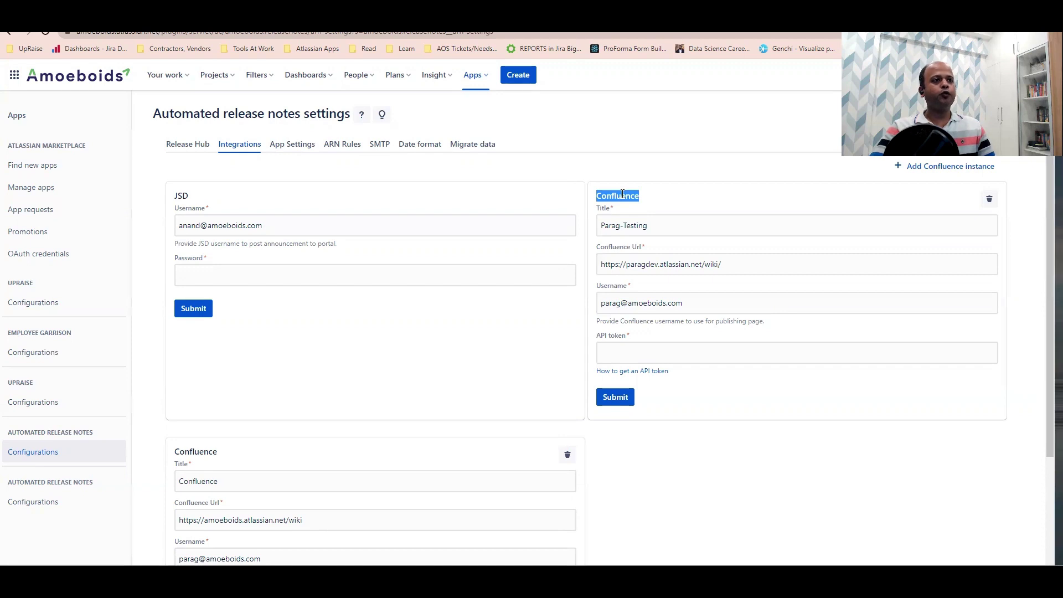
pyautogui.click(677, 177)
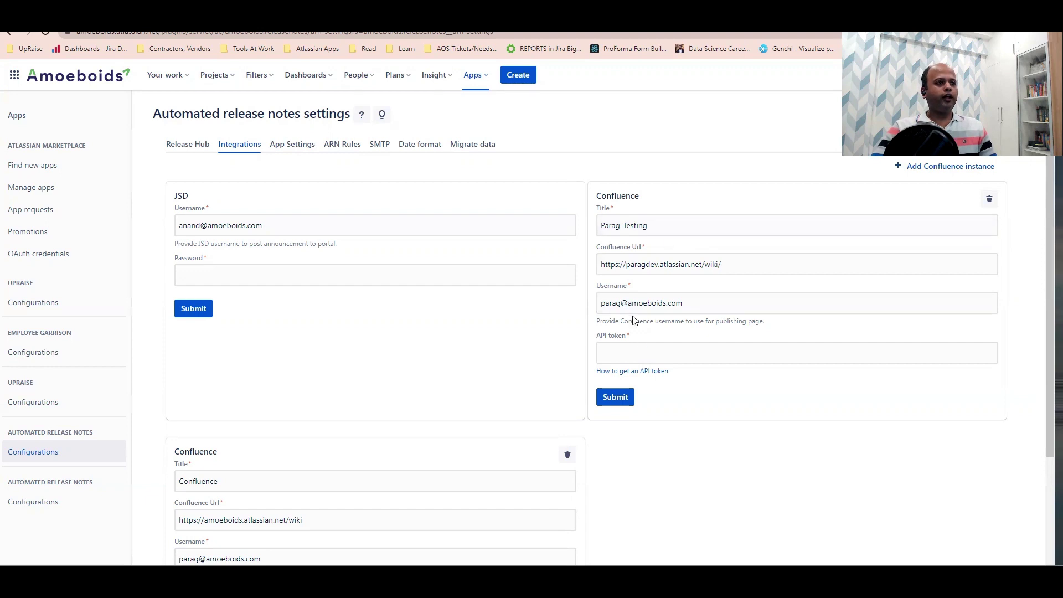
pyautogui.click(938, 167)
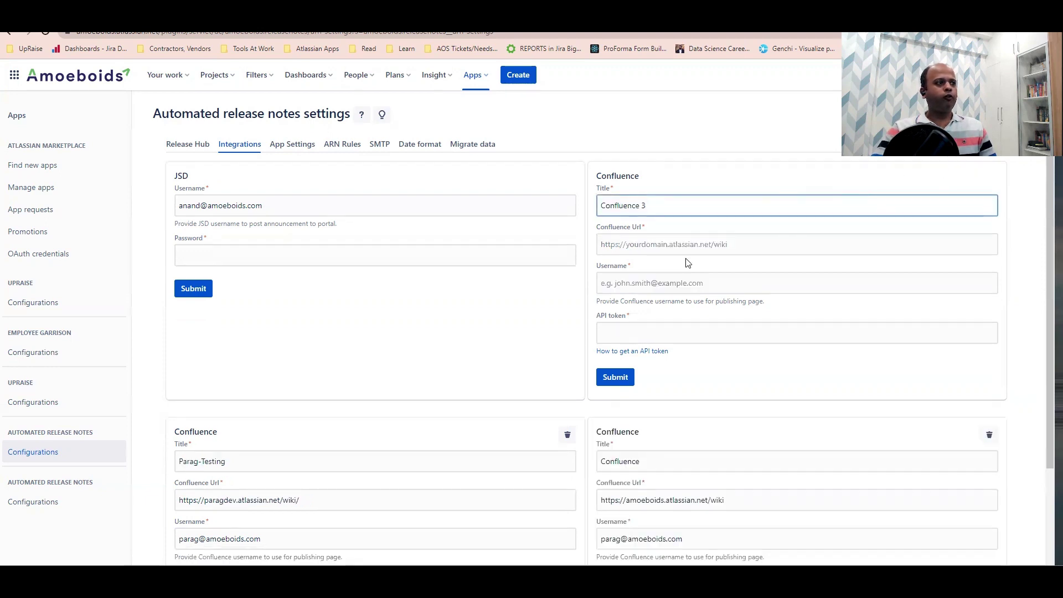
pyautogui.tripleClick(672, 209)
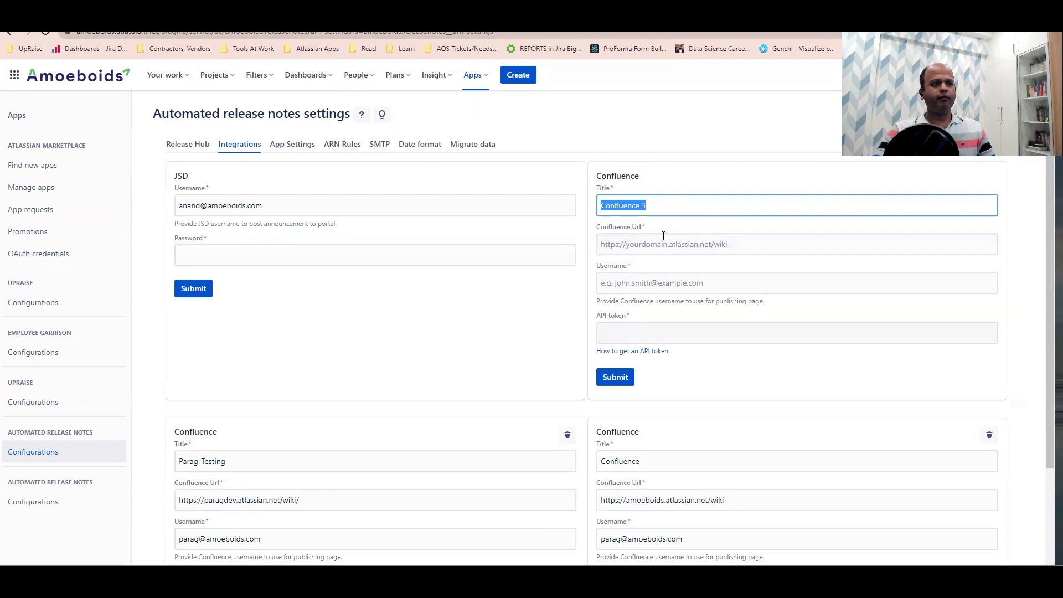
pyautogui.click(676, 169)
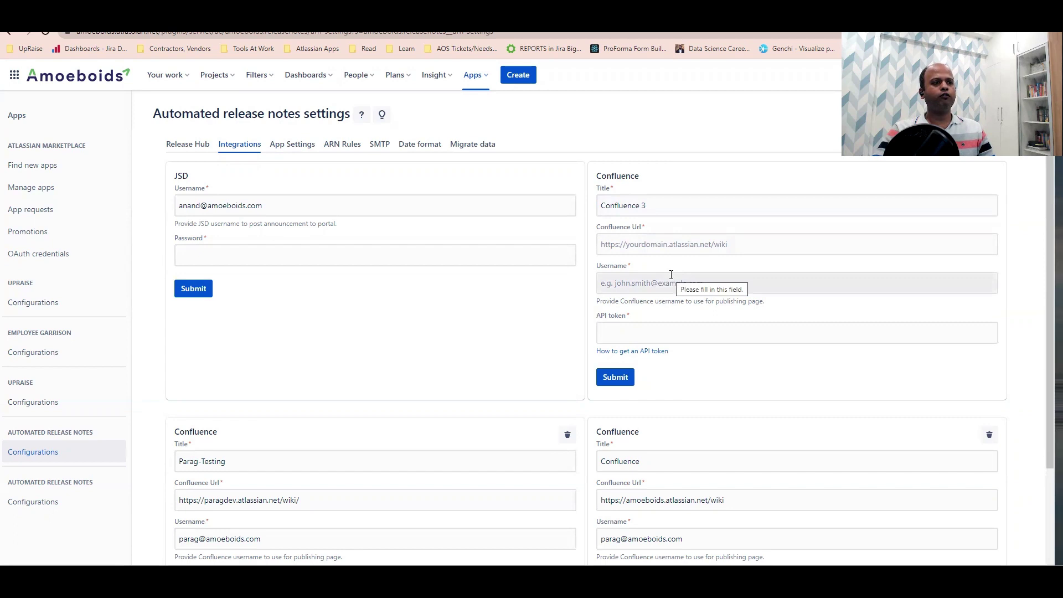
pyautogui.click(647, 329)
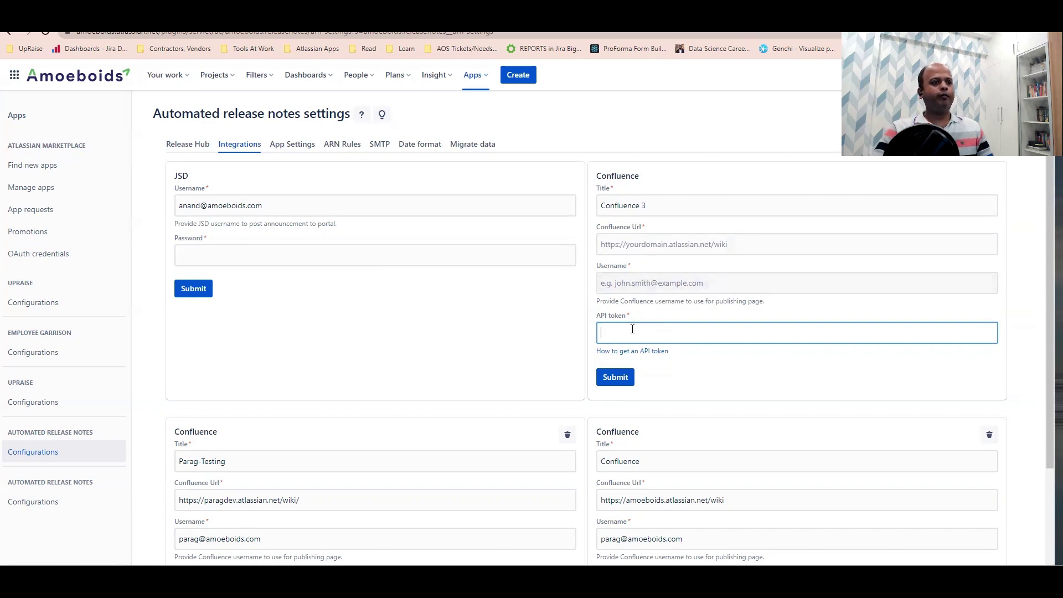
pyautogui.click(670, 200)
pyautogui.tripleClick(670, 201)
pyautogui.doubleClick(670, 202)
pyautogui.tripleClick(669, 202)
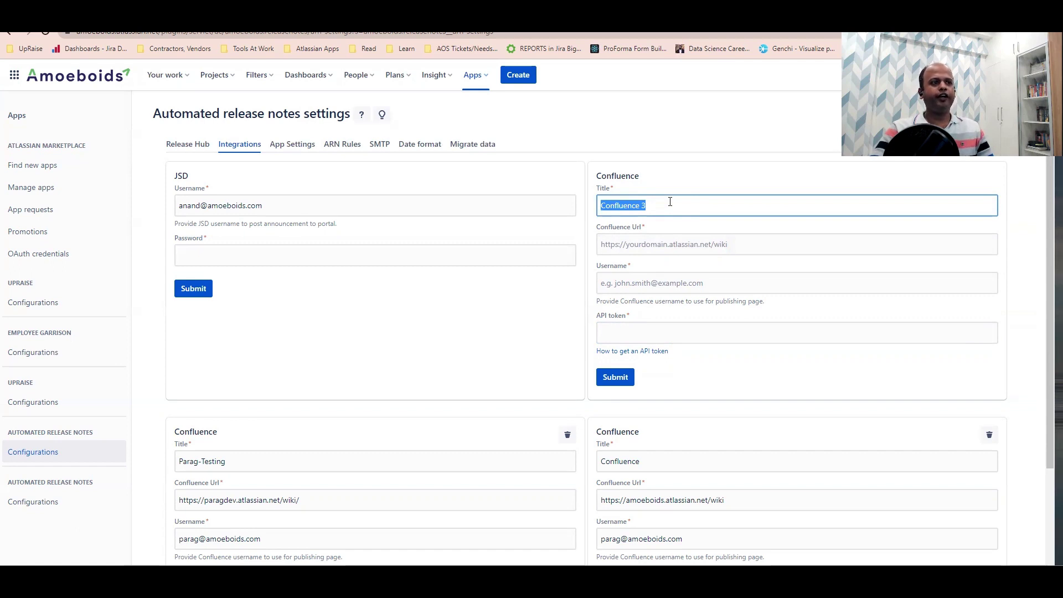
pyautogui.click(671, 240)
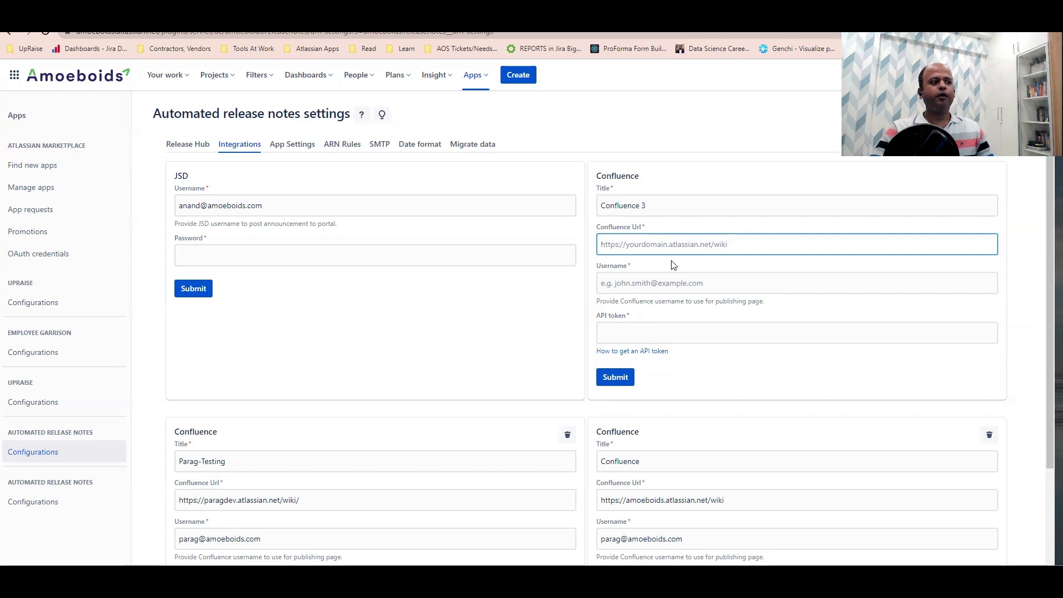
pyautogui.scroll(-1, 670, 355)
pyautogui.scroll(-3, 670, 356)
pyautogui.click(740, 389)
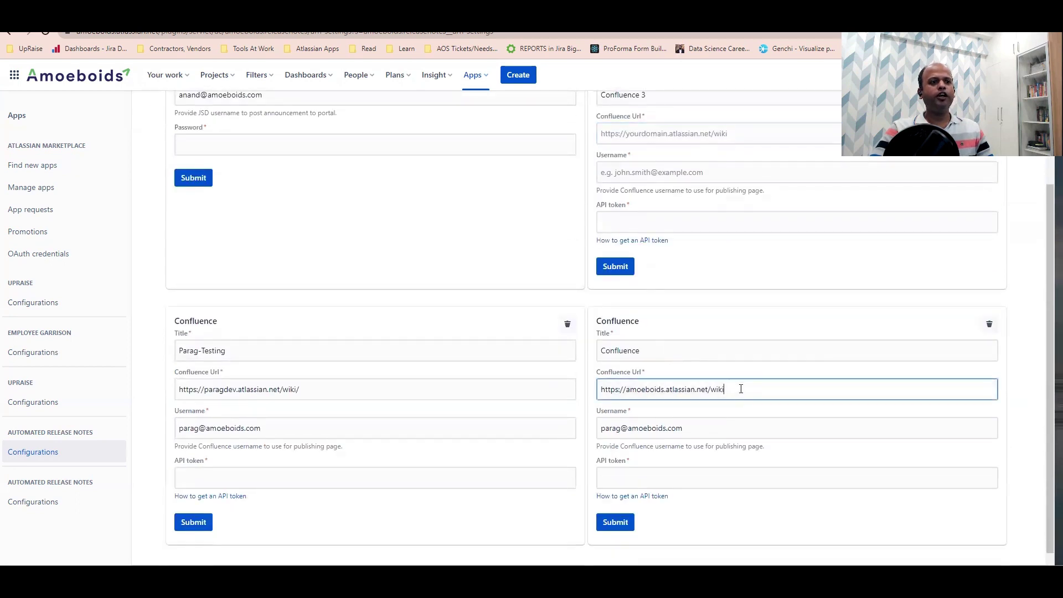
pyautogui.moveTo(723, 389); pyautogui.dragTo(599, 390)
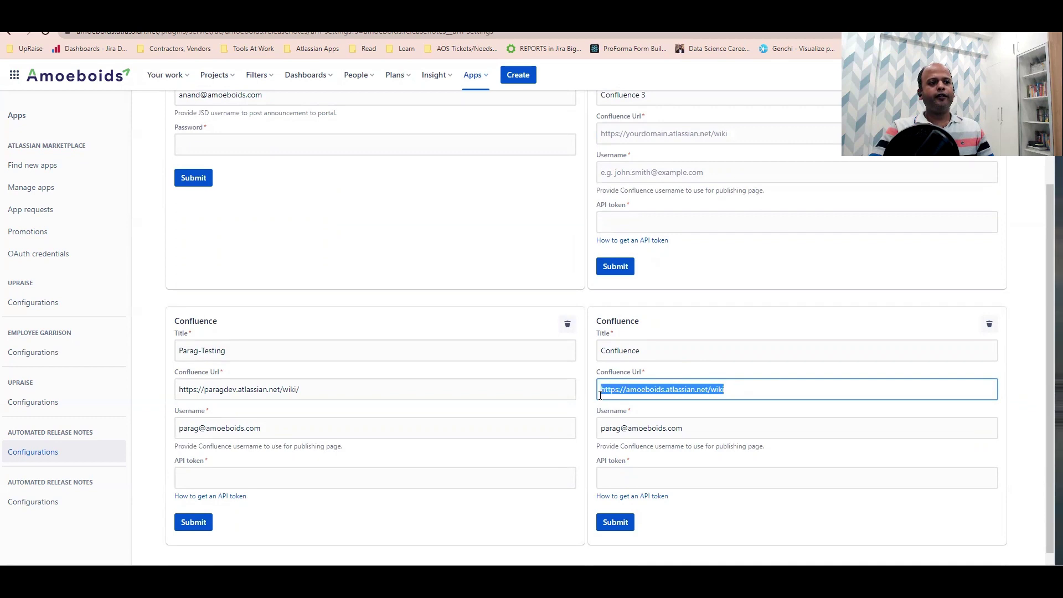
pyautogui.click(729, 389)
pyautogui.moveTo(729, 389); pyautogui.dragTo(599, 394)
pyautogui.click(746, 390)
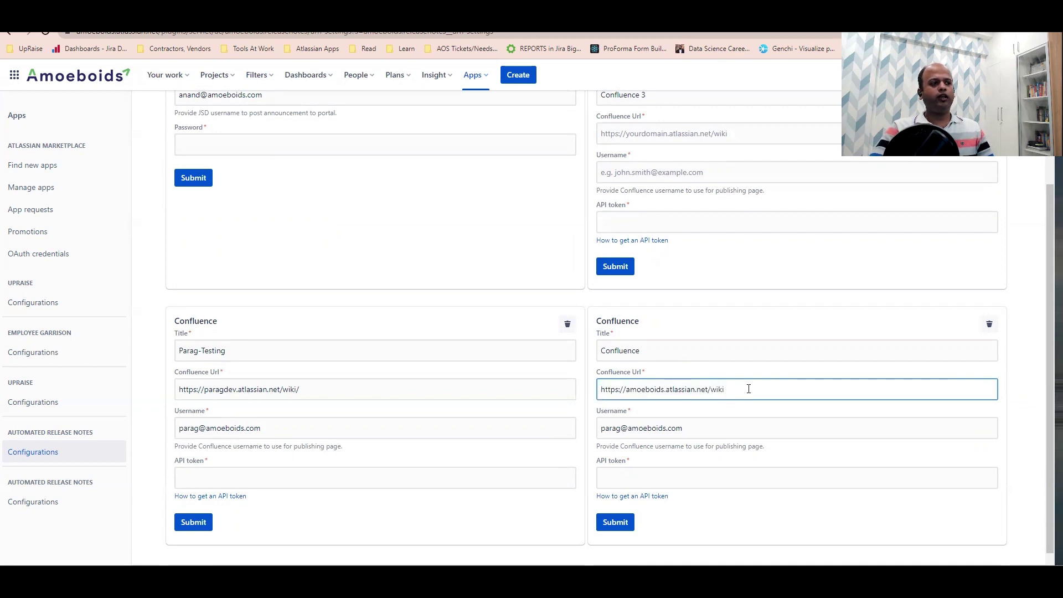
pyautogui.click(565, 393)
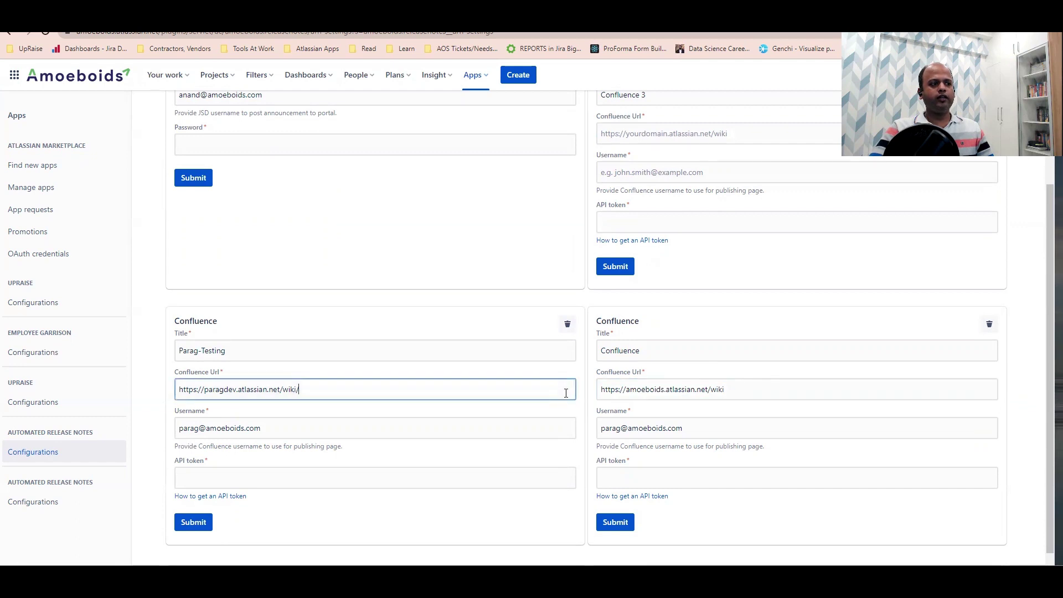
pyautogui.tripleClick(797, 388)
pyautogui.click(491, 393)
pyautogui.tripleClick(491, 394)
pyautogui.doubleClick(750, 396)
pyautogui.tripleClick(753, 399)
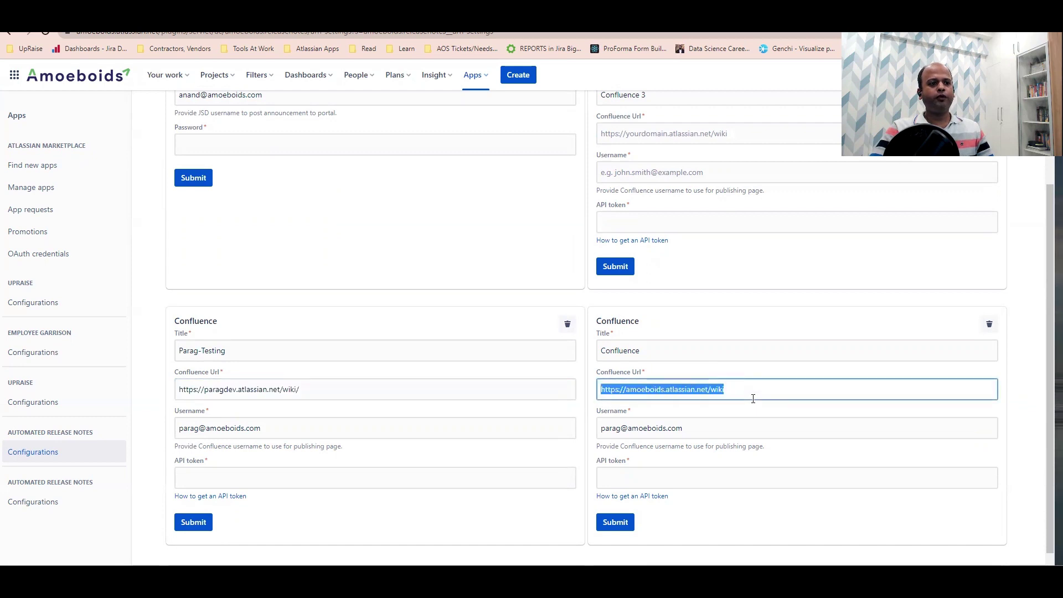
pyautogui.tripleClick(727, 387)
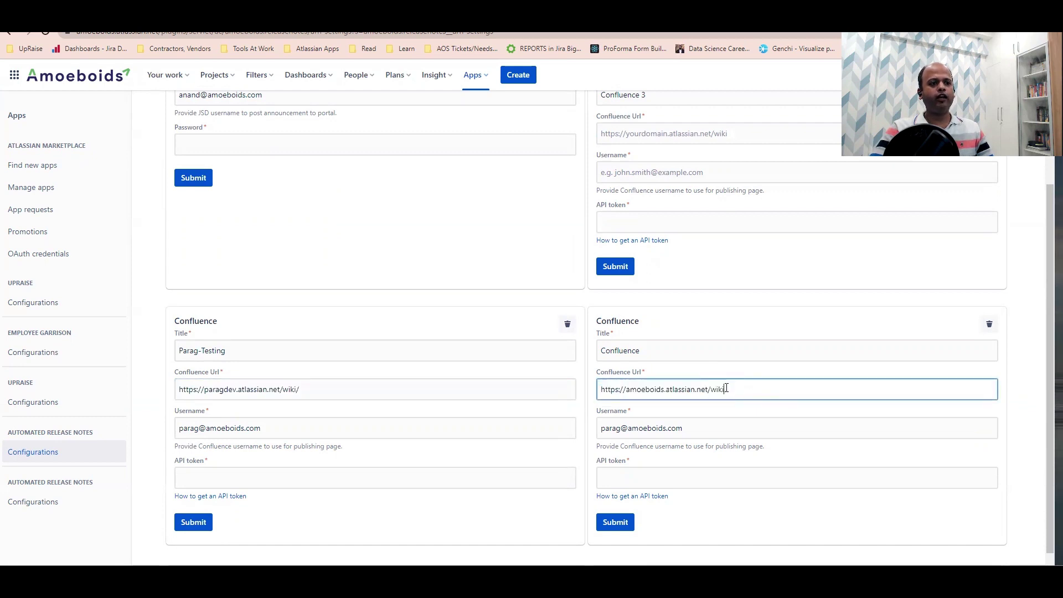
pyautogui.tripleClick(684, 419)
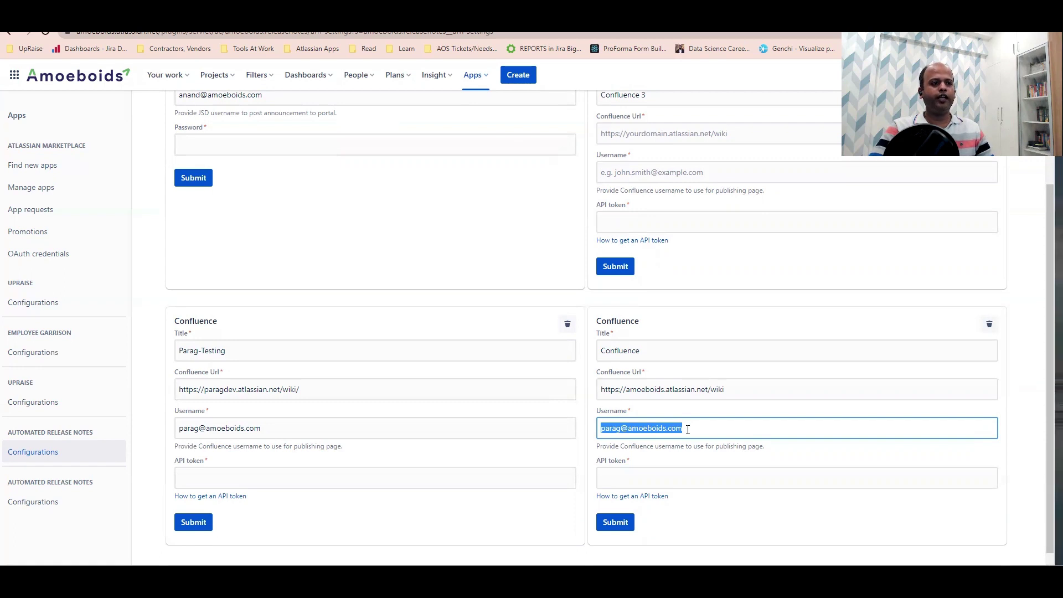
pyautogui.click(693, 450)
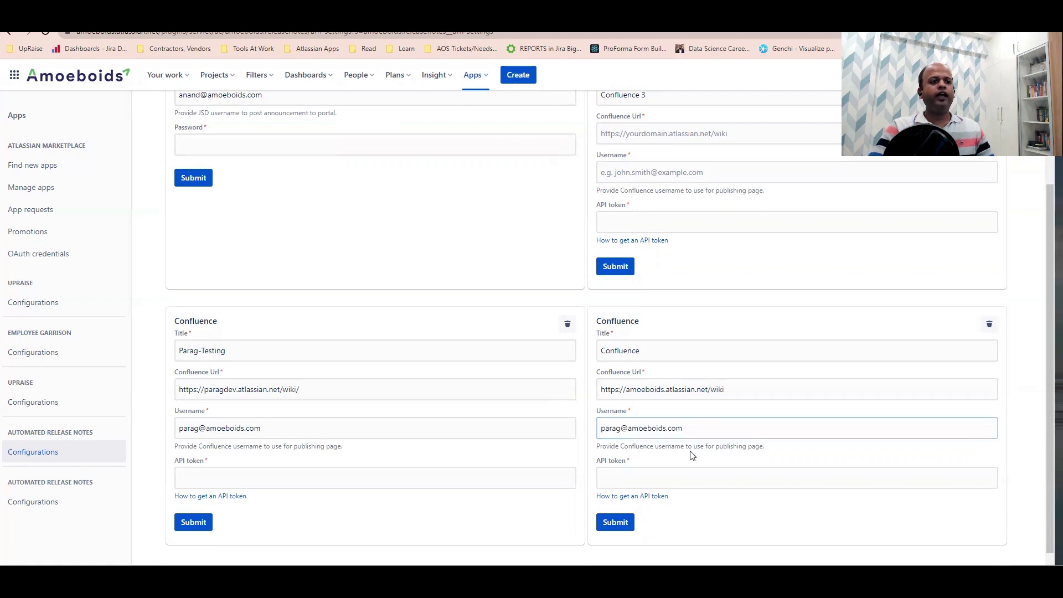
pyautogui.click(635, 477)
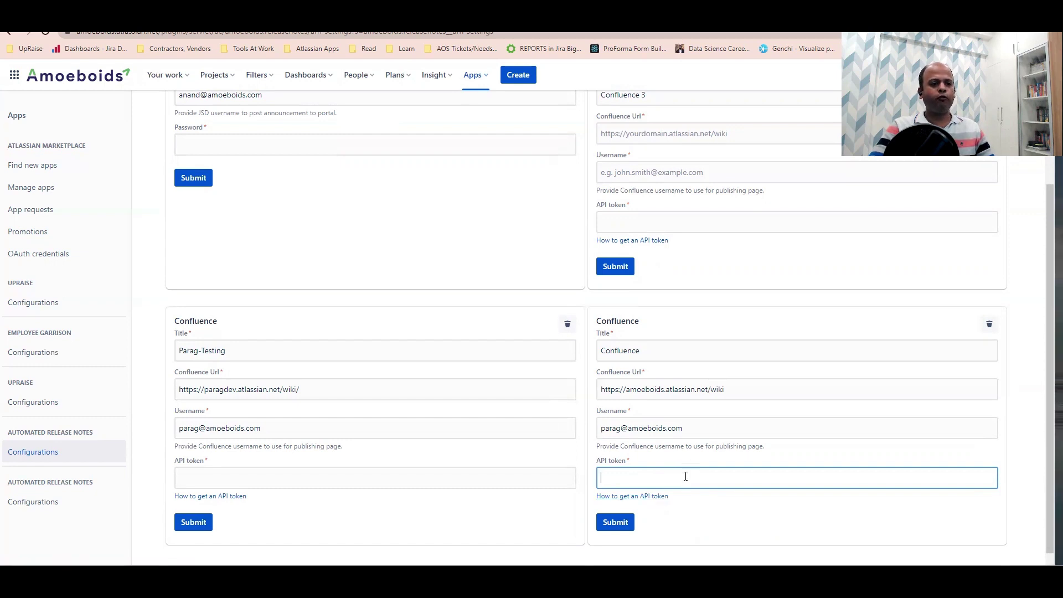
pyautogui.tripleClick(703, 433)
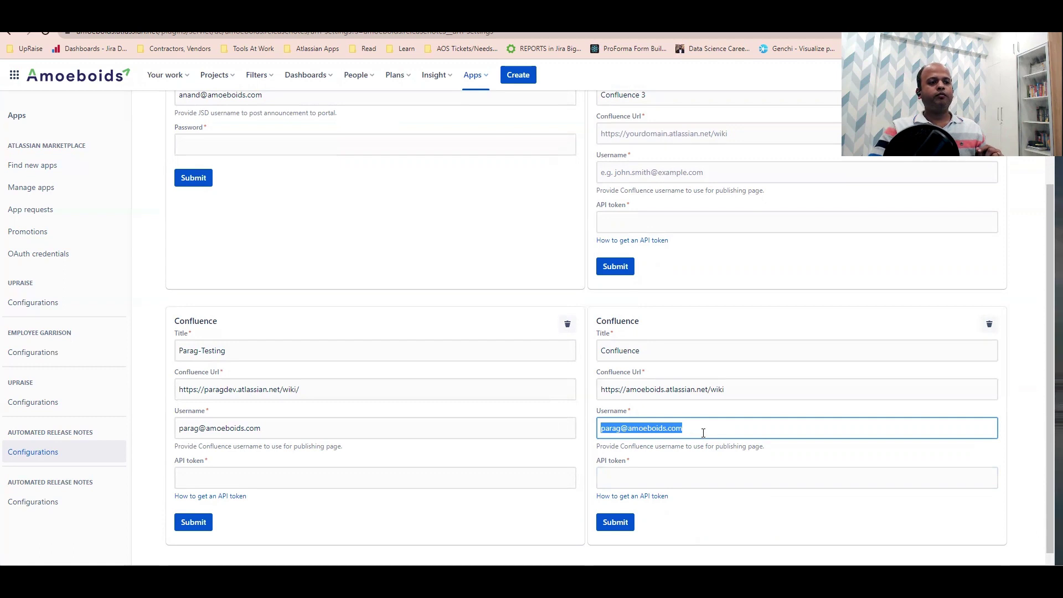
pyautogui.tripleClick(702, 432)
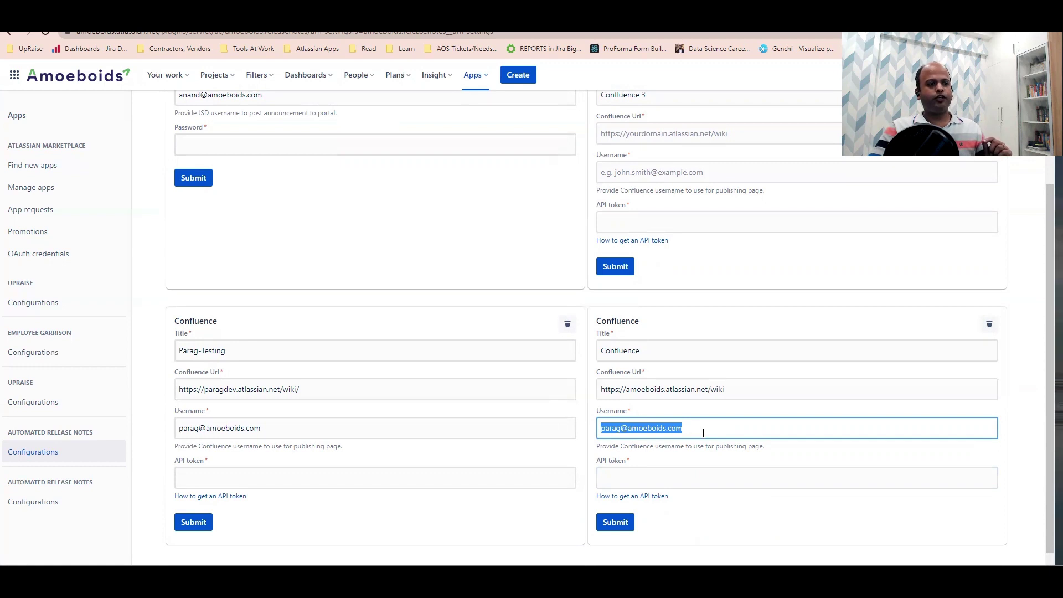
pyautogui.click(679, 474)
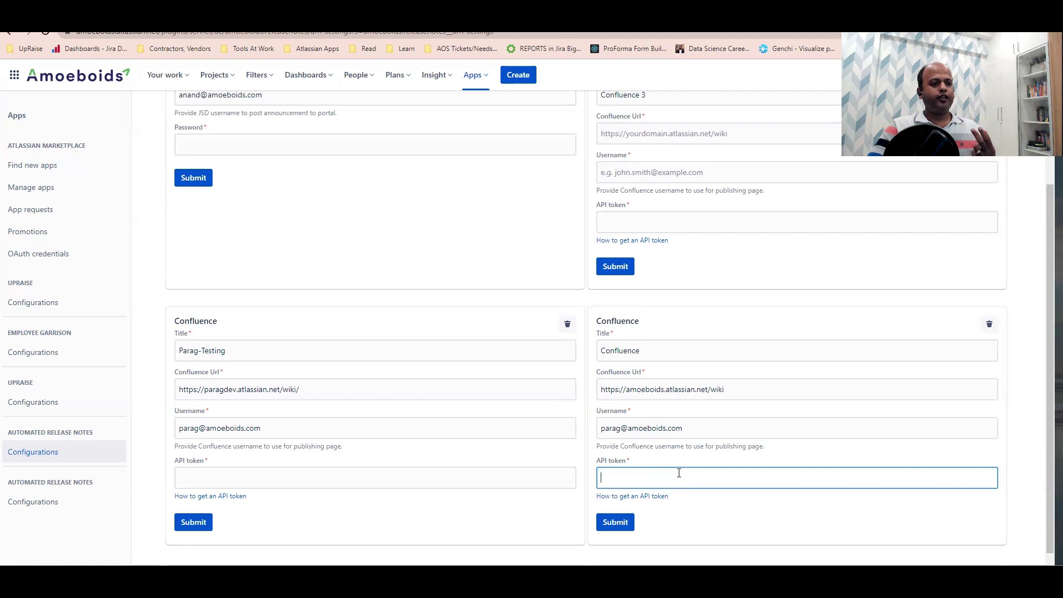
pyautogui.click(681, 428)
pyautogui.doubleClick(676, 427)
pyautogui.click(692, 409)
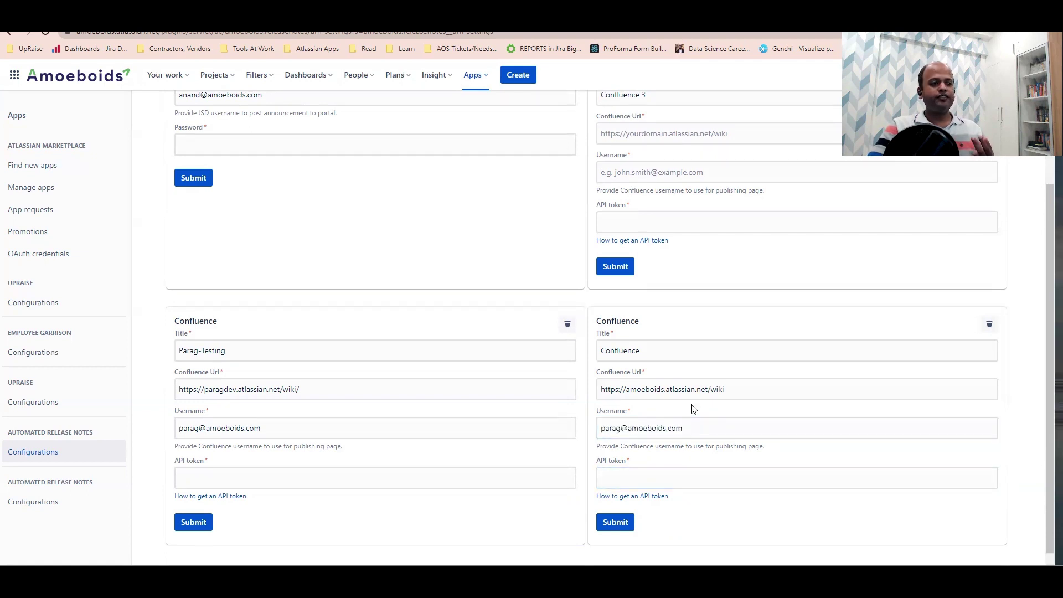